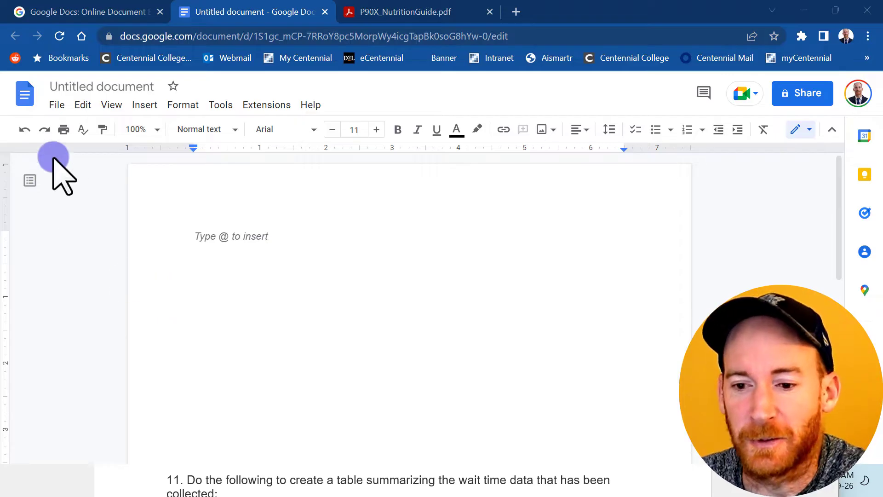
- Insert a one-row, two-column table on the blank page
{"action": "left_click", "coordinate": [143, 105]}
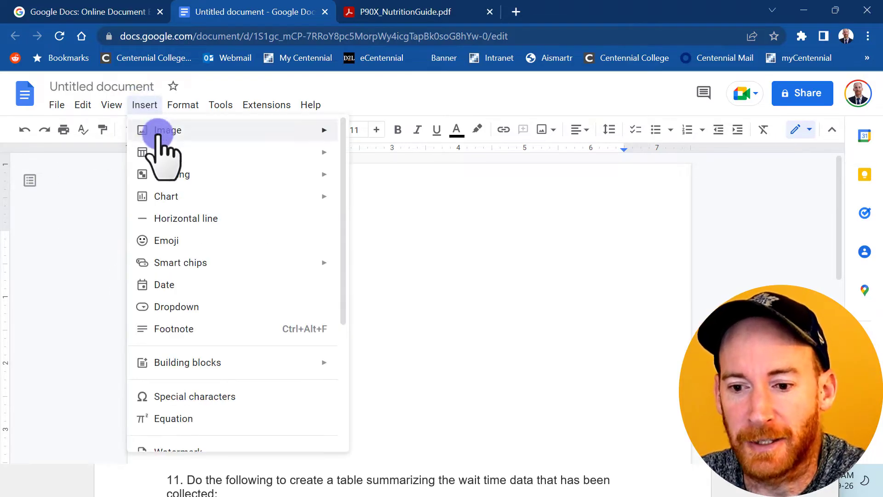
{"action": "mouse_move", "coordinate": [240, 154]}
{"action": "mouse_move", "coordinate": [358, 159]}
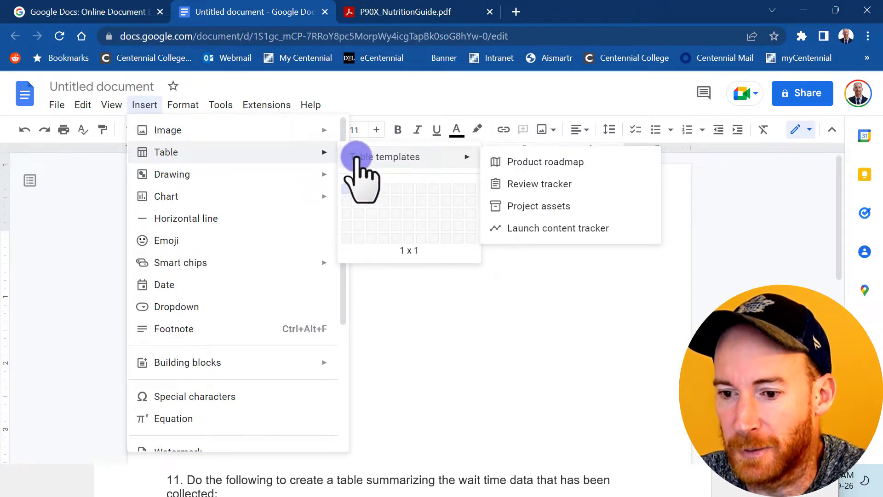
{"action": "left_click", "coordinate": [360, 188]}
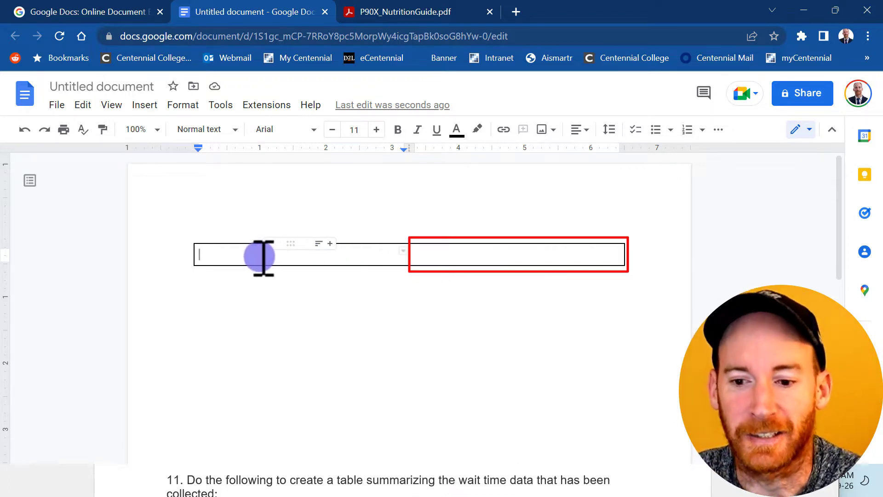
- Begin uploading an image from the computer via Insert > Image
{"action": "left_click", "coordinate": [144, 105]}
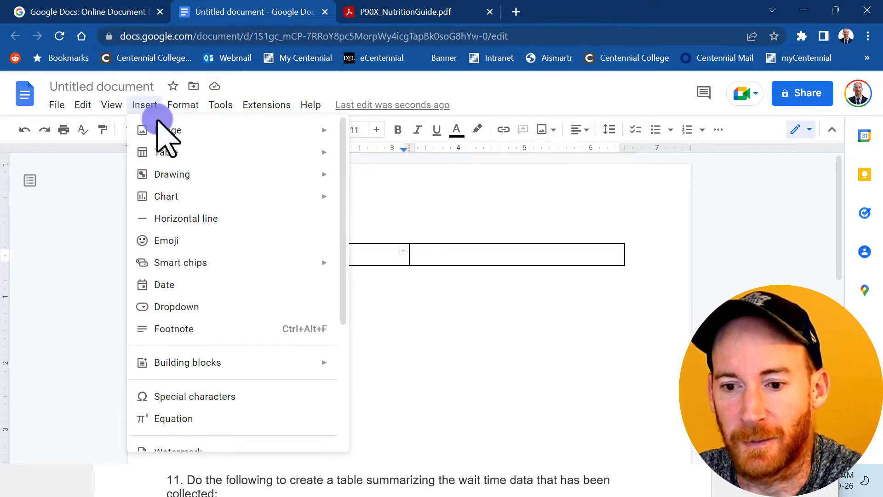
{"action": "mouse_move", "coordinate": [181, 130]}
{"action": "left_click", "coordinate": [380, 135]}
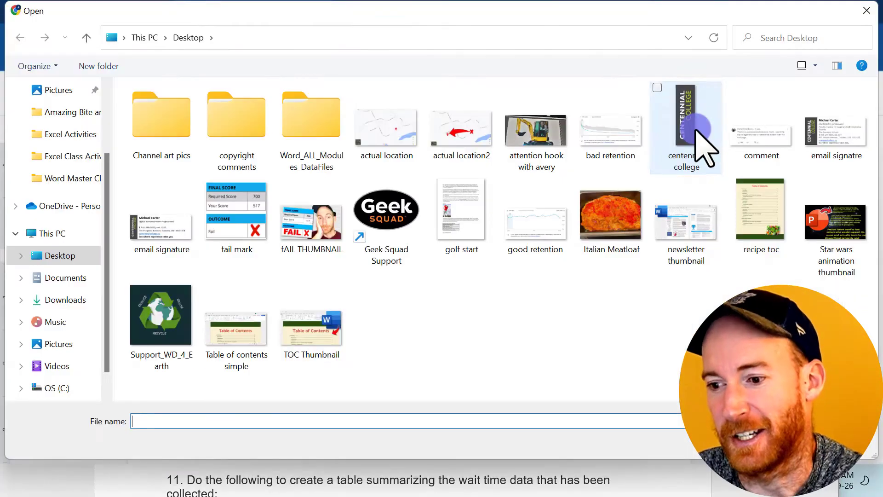
- Insert the centennial college logo, then narrow the first column and table width to fit it
{"action": "double_click", "coordinate": [697, 138]}
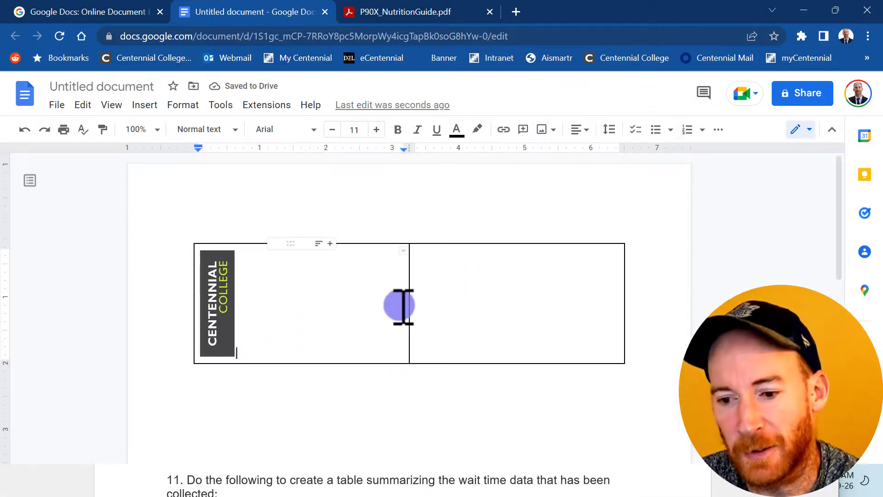
{"action": "left_click_drag", "start_coordinate": [409, 297], "coordinate": [240, 296]}
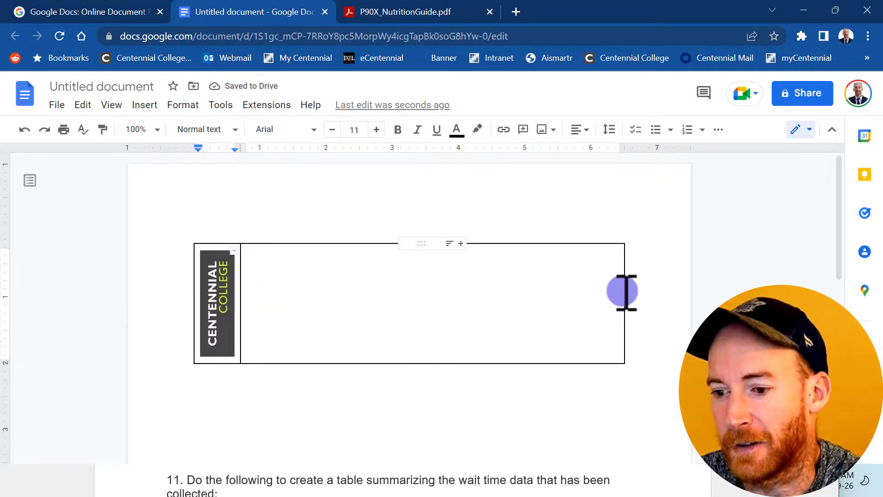
{"action": "left_click_drag", "start_coordinate": [624, 290], "coordinate": [418, 293]}
- Paste the signature details into the right cell and widen the table slightly to fit
{"action": "left_click", "coordinate": [265, 260]}
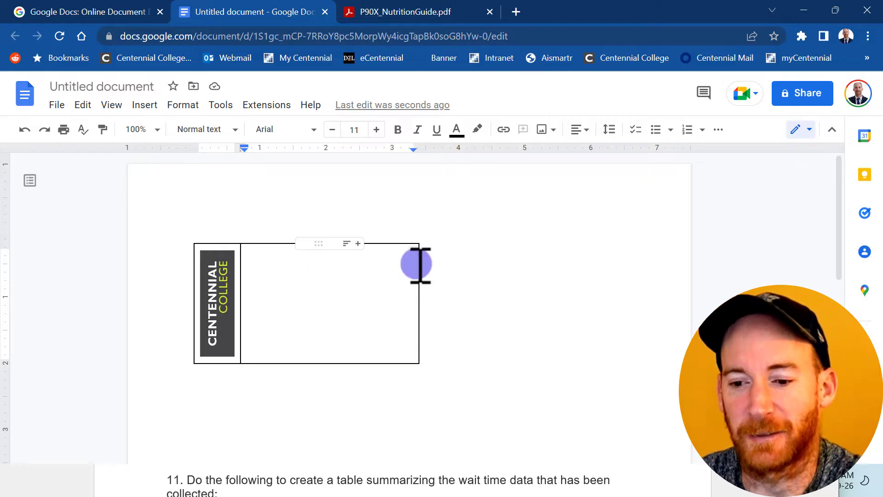
{"action": "type", "text": "Michael Carter (he/him/his pronouns) Faculty, Centre for Legal and Administrative Studies The Business School T 555 5555, ext. 555 941 School Avenue, Toronto, ON  M1G 555 centennialcollege.ca See where experience takes you."}
{"action": "left_click_drag", "start_coordinate": [434, 303], "coordinate": [447, 304]}
{"action": "left_click", "coordinate": [395, 374]}
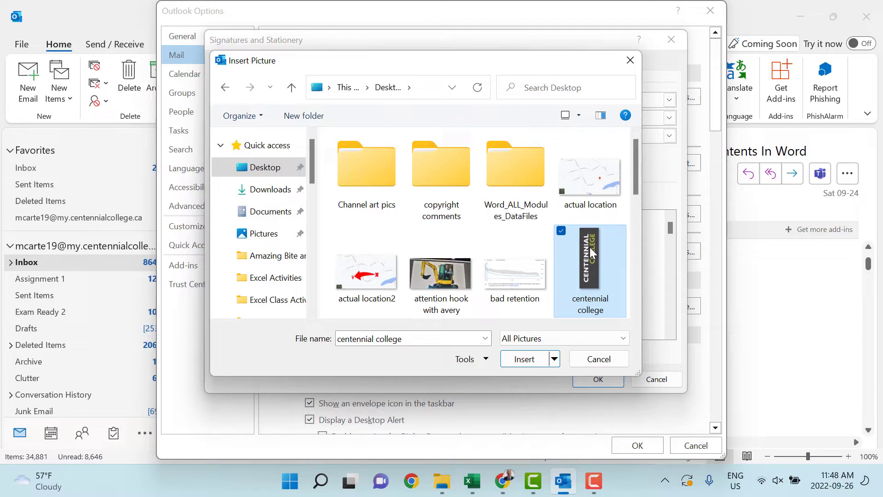
- Insert the centennial college logo image into the Outlook signature
{"action": "double_click", "coordinate": [590, 247]}
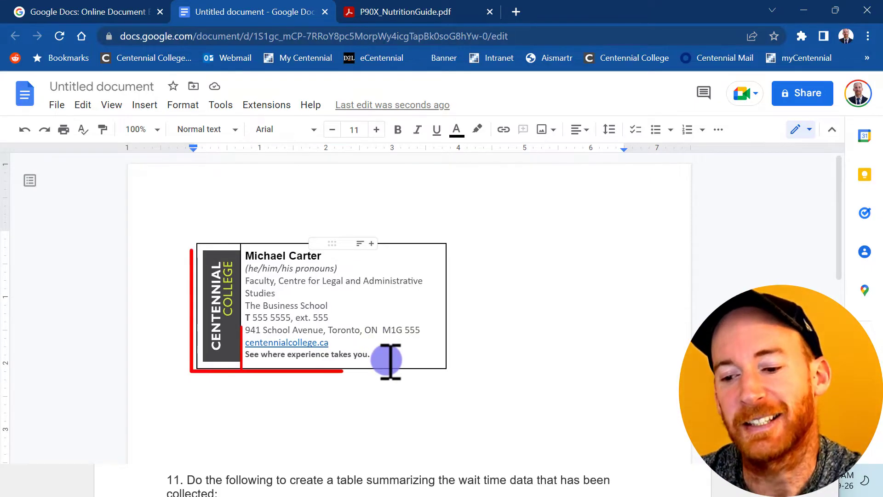
- Select the whole signature table and set its border colour to white in Table options
{"action": "left_click", "coordinate": [391, 361]}
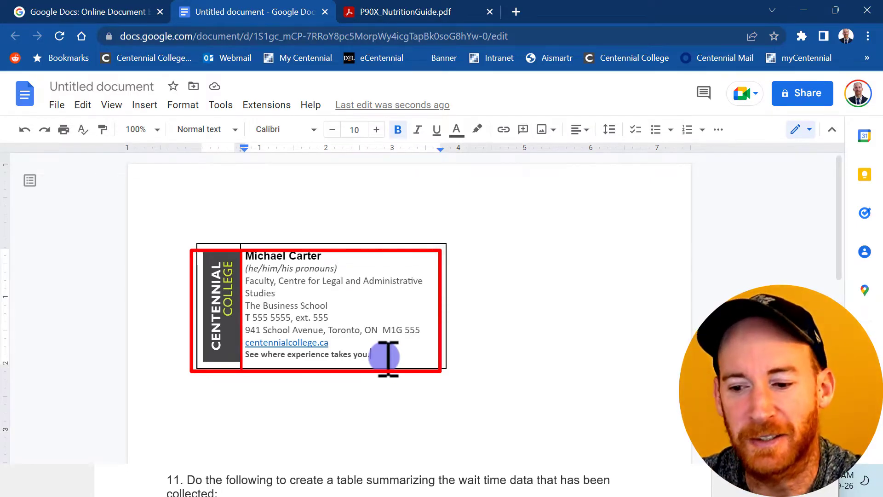
{"action": "mouse_move", "coordinate": [386, 357]}
{"action": "left_mouse_down"}
{"action": "mouse_move", "coordinate": [237, 250]}
{"action": "mouse_move", "coordinate": [223, 251]}
{"action": "left_mouse_up"}
{"action": "key", "text": "ctrl+c"}
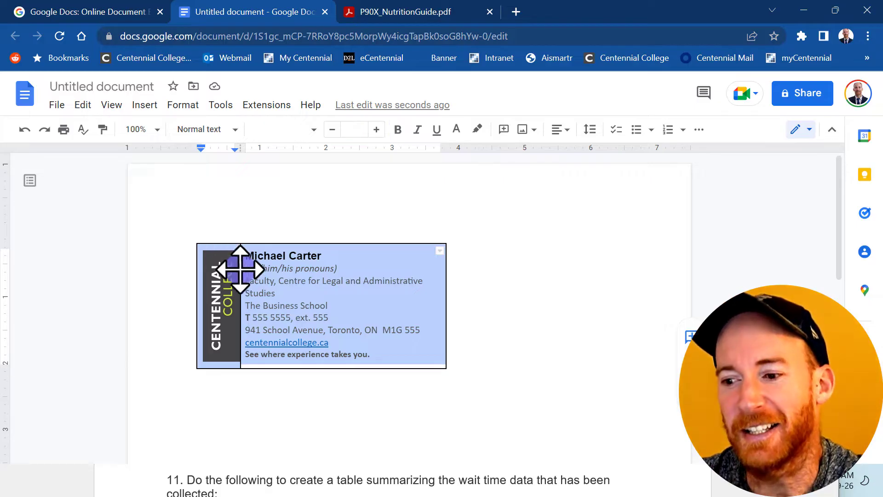
{"action": "left_click", "coordinate": [699, 130]}
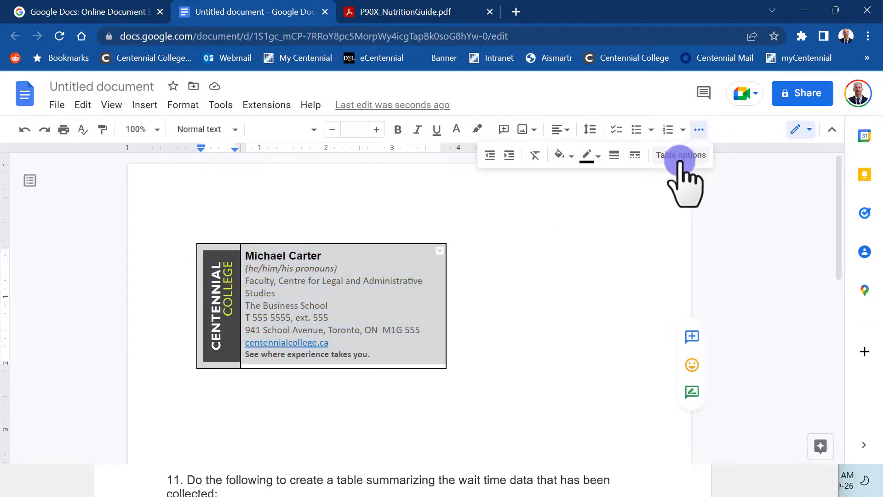
{"action": "left_click", "coordinate": [681, 156]}
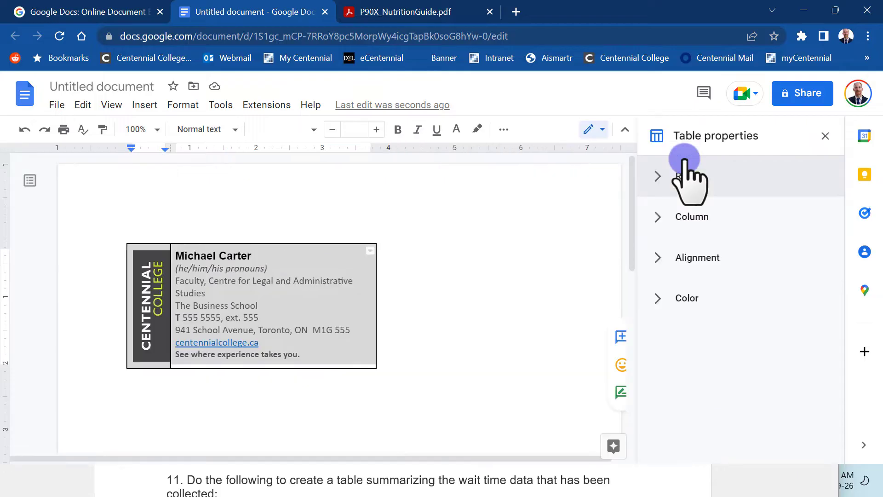
{"action": "left_click", "coordinate": [699, 299]}
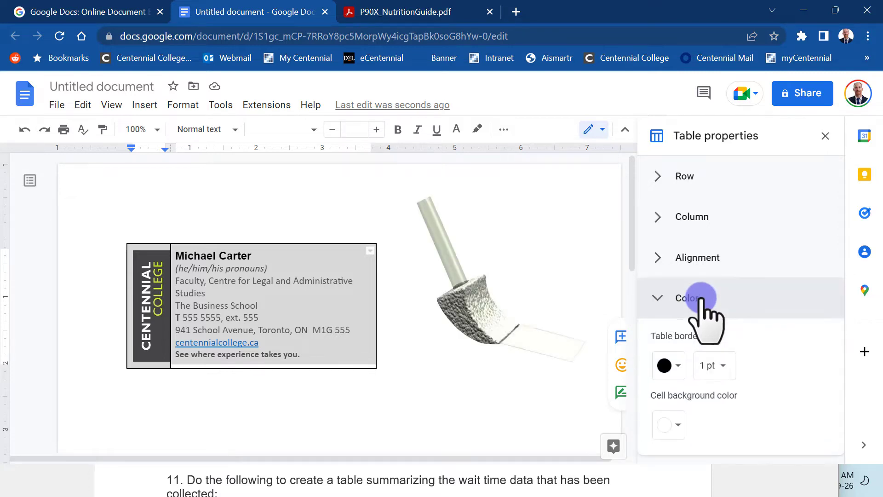
{"action": "left_click", "coordinate": [678, 366]}
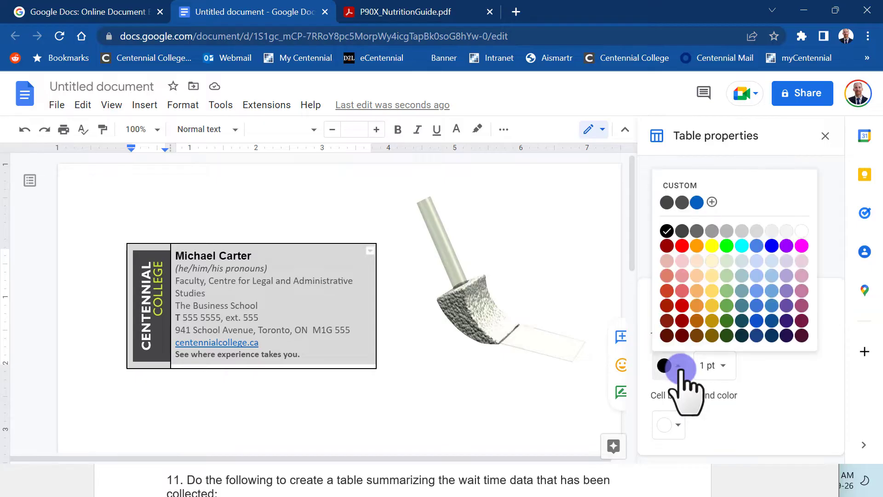
{"action": "left_click", "coordinate": [801, 230]}
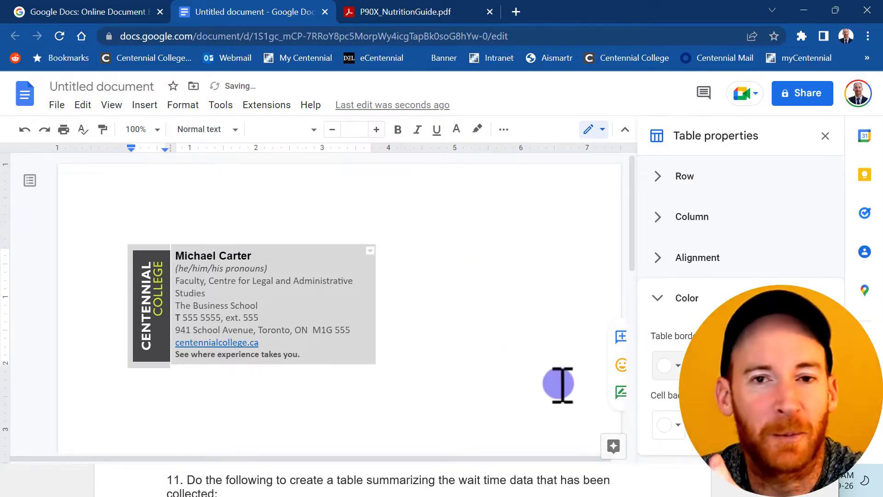
{"action": "left_click", "coordinate": [505, 407]}
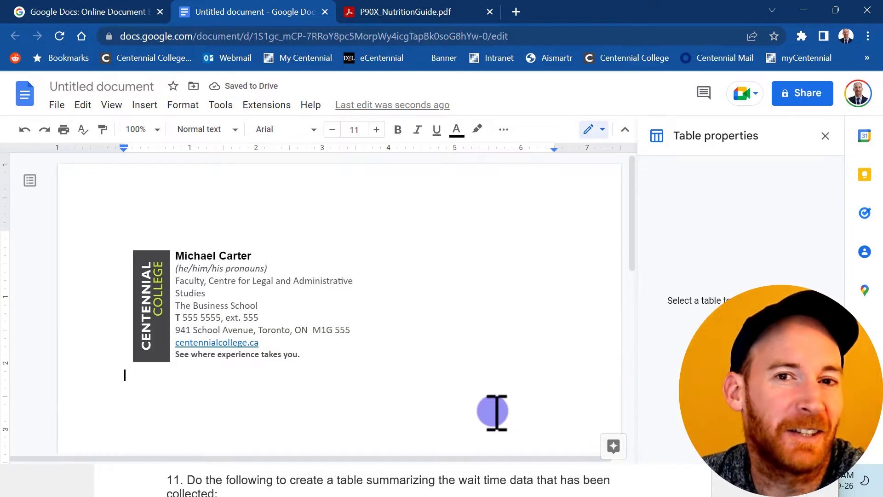
- Copy the signature table, then open Outlook's Signatures editor from File > Options > Mail
{"action": "left_click", "coordinate": [158, 263]}
{"action": "right_click", "coordinate": [158, 263]}
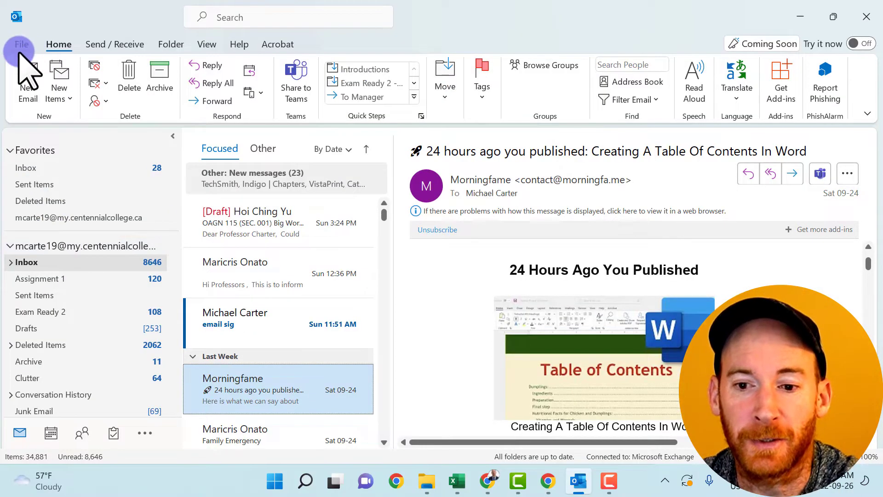
{"action": "left_click", "coordinate": [22, 45]}
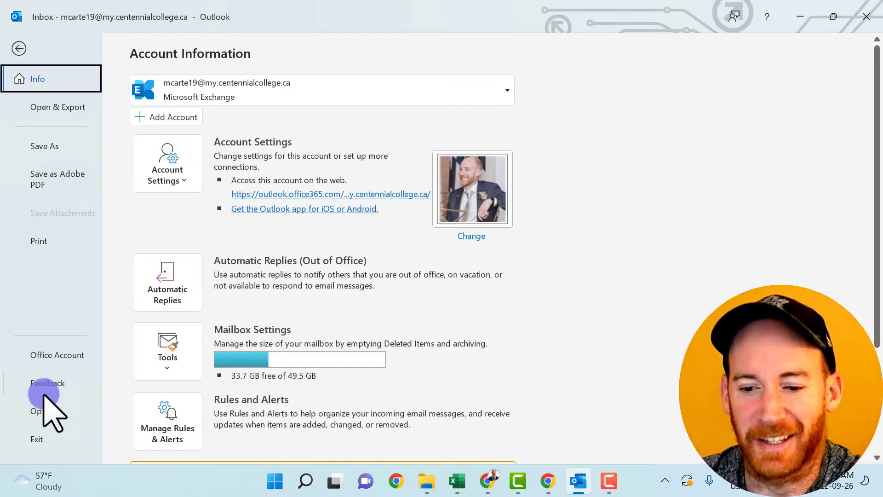
{"action": "left_click", "coordinate": [69, 412]}
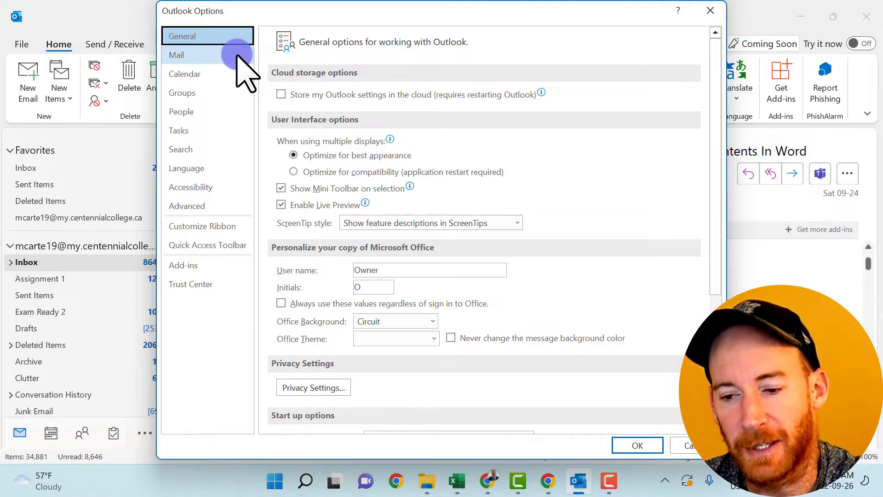
{"action": "left_click", "coordinate": [237, 57]}
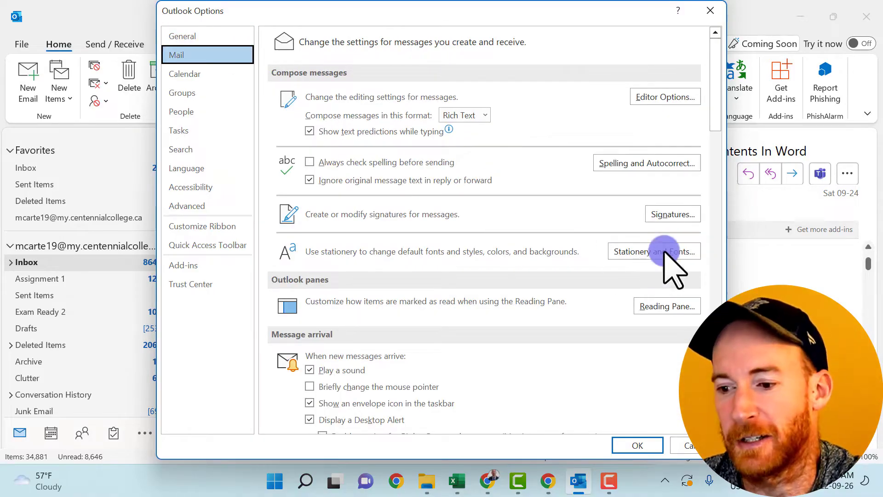
{"action": "left_click", "coordinate": [690, 215]}
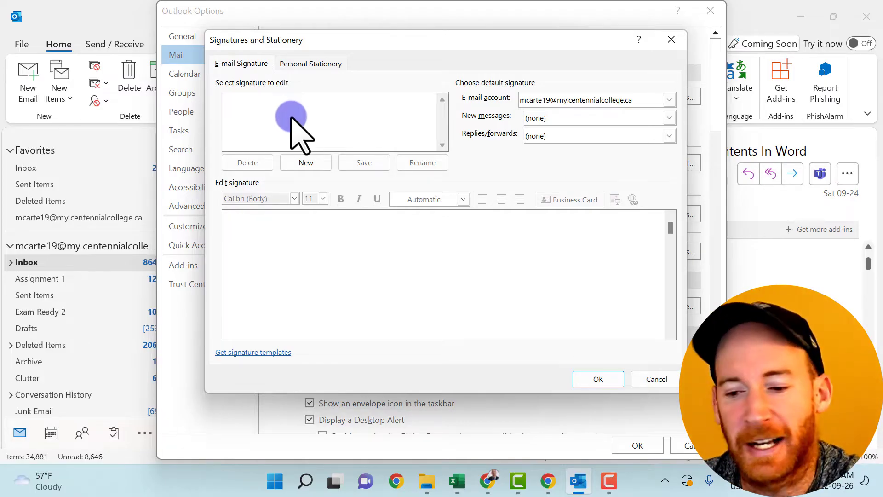
- Create a new signature named Professional and paste the college logo block into it
{"action": "left_click", "coordinate": [306, 163]}
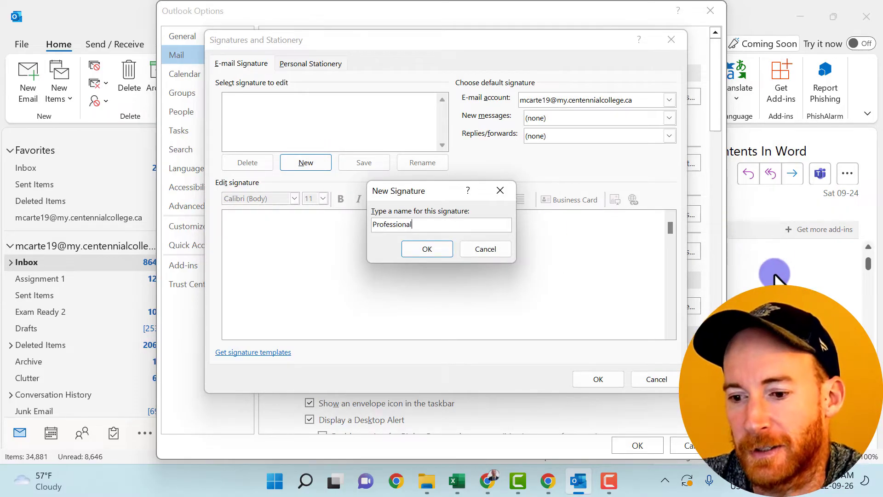
{"action": "left_click", "coordinate": [426, 248]}
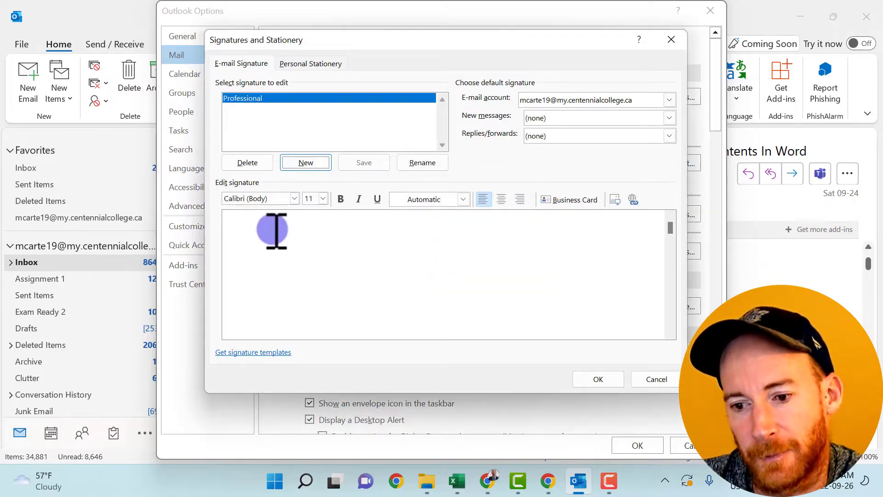
{"action": "left_click", "coordinate": [257, 232]}
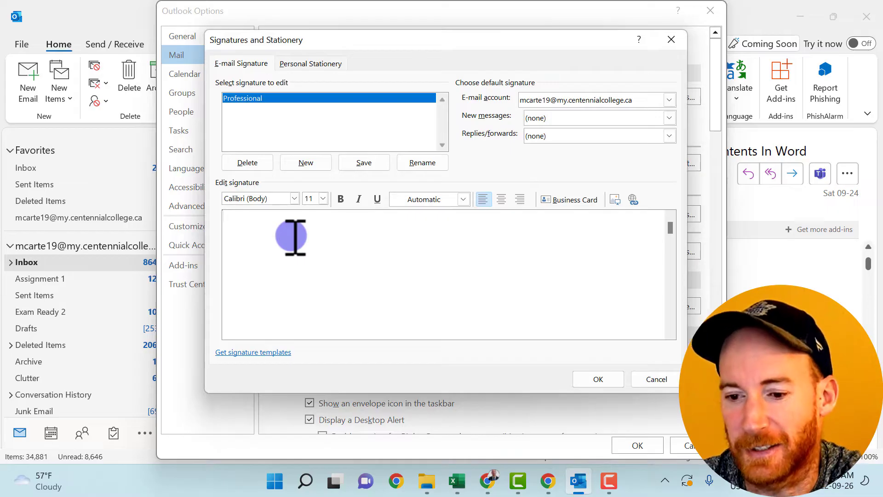
{"action": "key", "text": "ctrl+v"}
{"action": "scroll", "coordinate": [674, 221], "scroll_direction": "up", "scroll_amount": 3}
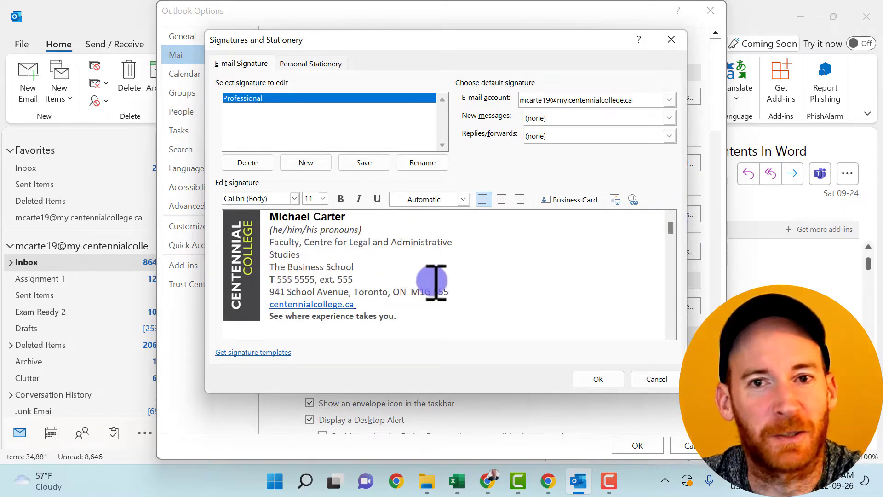
- Set Professional as the default for new messages and replies/forwards, then save
{"action": "left_click", "coordinate": [572, 120]}
{"action": "left_click", "coordinate": [575, 139]}
{"action": "left_click", "coordinate": [581, 136]}
{"action": "left_click", "coordinate": [581, 158]}
{"action": "left_click", "coordinate": [601, 378]}
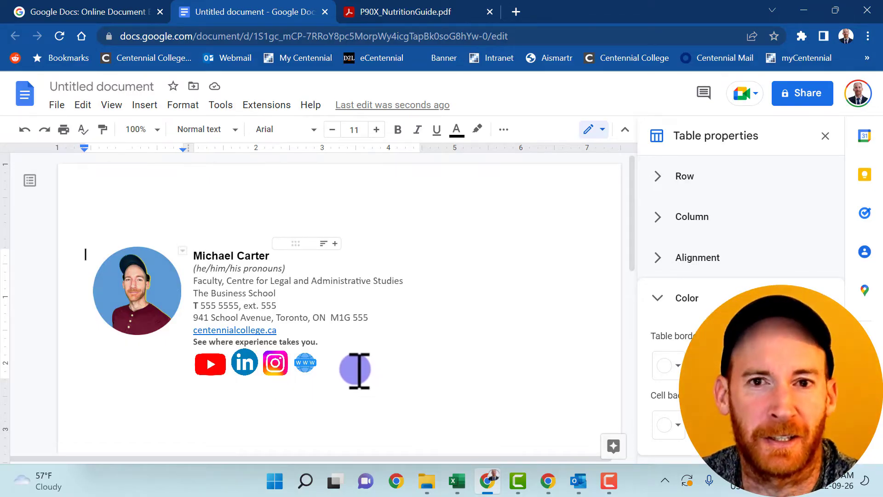
- Select both cells of the headshot signature table, from after the www icon to the photo
{"action": "left_click", "coordinate": [348, 365]}
{"action": "left_click_drag", "start_coordinate": [347, 366], "coordinate": [114, 332]}
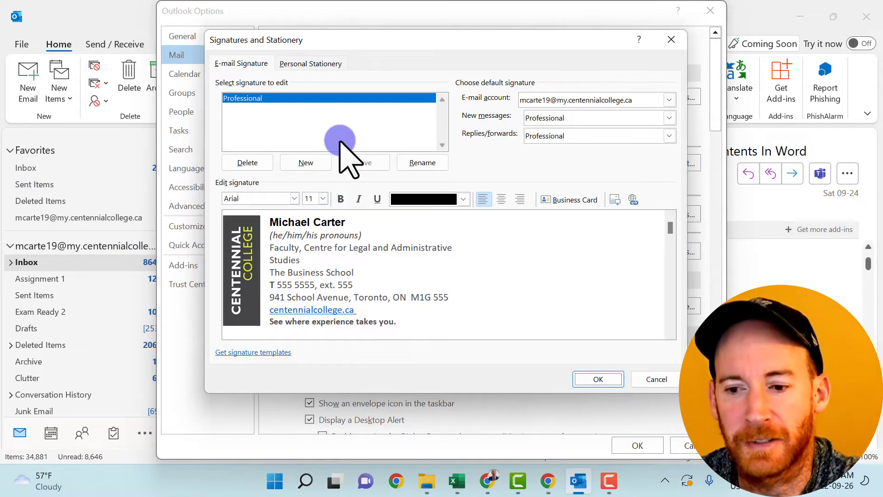
- Create a new signature named 'Informal' and scroll down to its edit box
{"action": "left_click", "coordinate": [319, 164]}
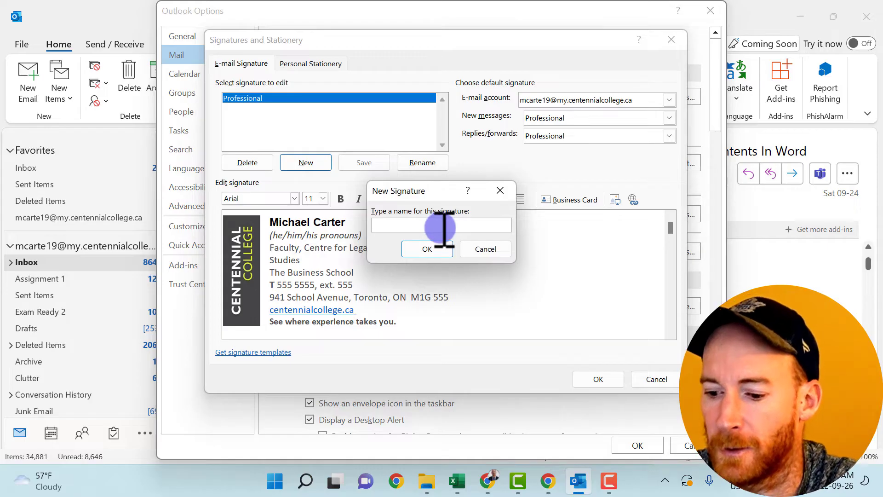
{"action": "type", "text": "Informal"}
{"action": "key", "text": "Return"}
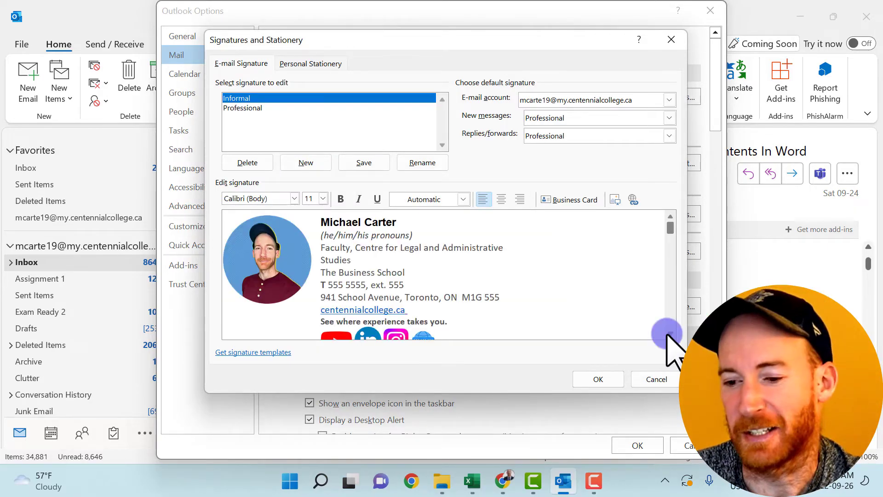
{"action": "scroll", "coordinate": [669, 335], "scroll_direction": "down", "scroll_amount": 2}
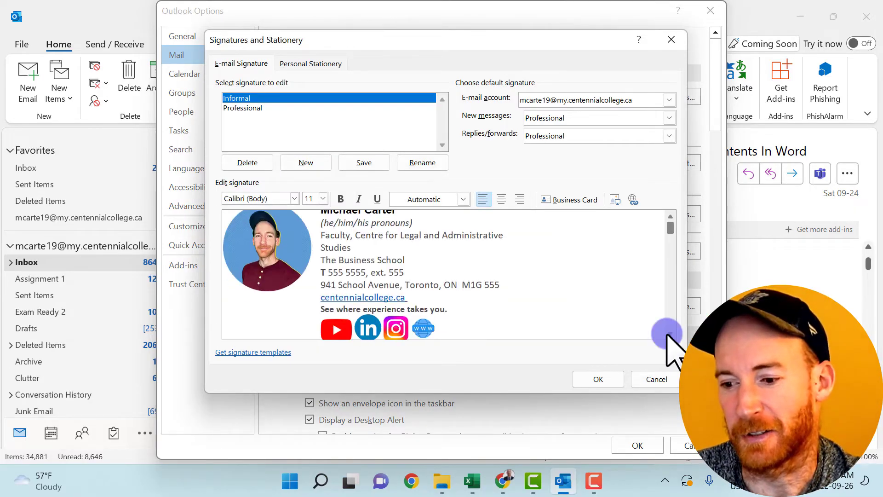
{"action": "scroll", "coordinate": [669, 335], "scroll_direction": "down", "scroll_amount": 2}
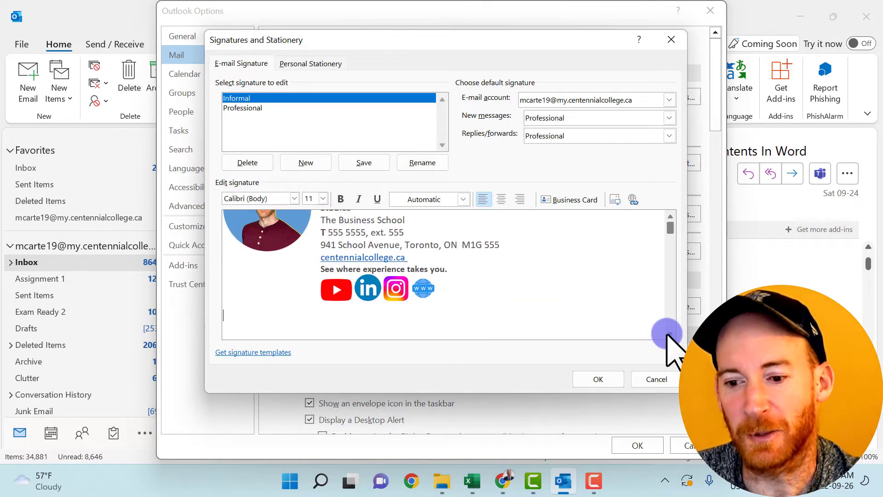
- Hyperlink the YouTube icon to the pasted channel URL and save the signatures
{"action": "left_click", "coordinate": [336, 290]}
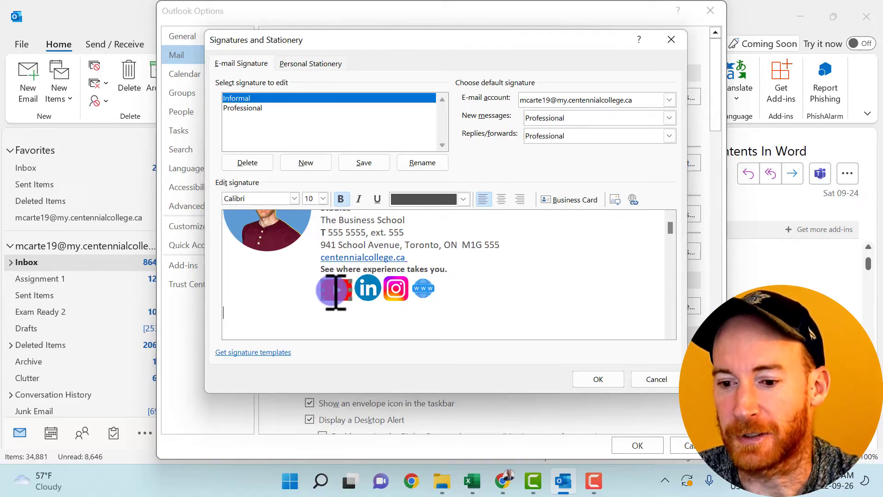
{"action": "left_click", "coordinate": [636, 200]}
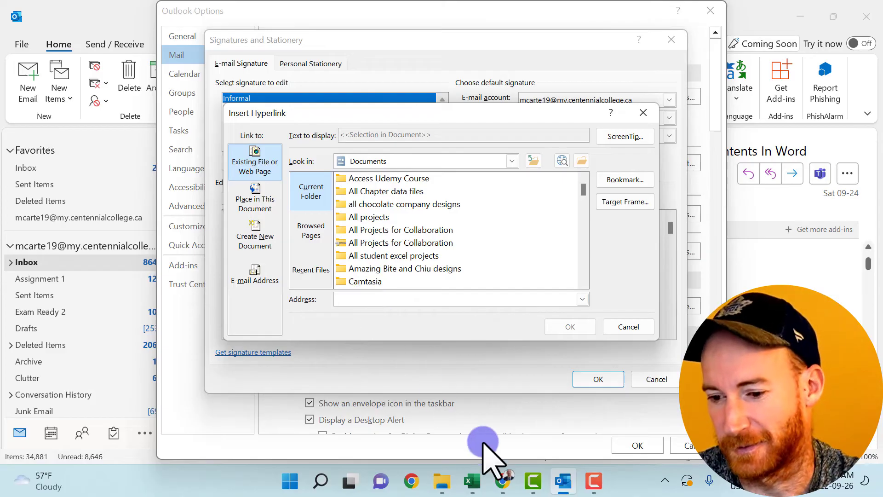
{"action": "type", "text": "https://www.youtube.com/c/MikesOffice"}
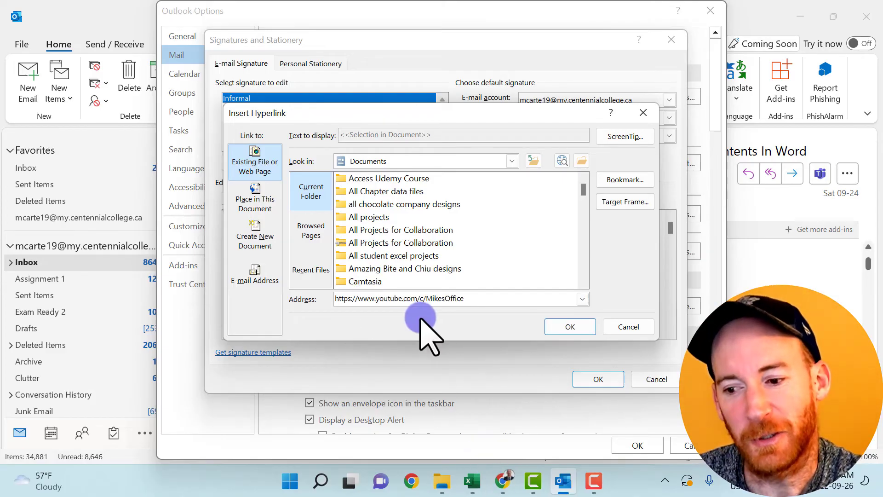
{"action": "left_click", "coordinate": [571, 327]}
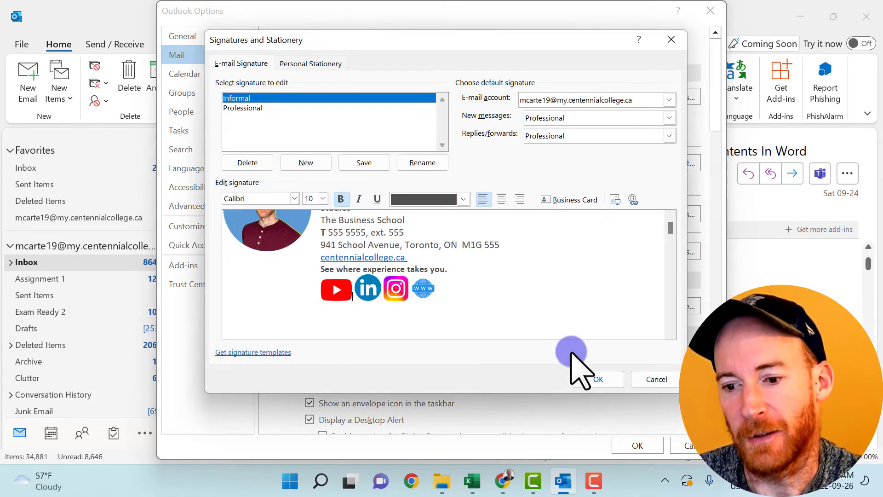
{"action": "left_click", "coordinate": [339, 296]}
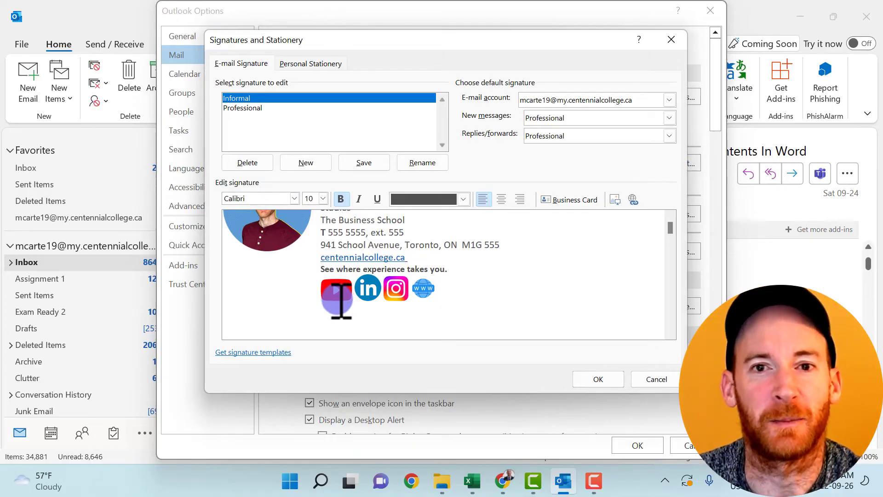
{"action": "left_click", "coordinate": [598, 379]}
- Close Outlook Options, start a new email, and show the saved signatures from Insert
{"action": "left_click", "coordinate": [635, 444]}
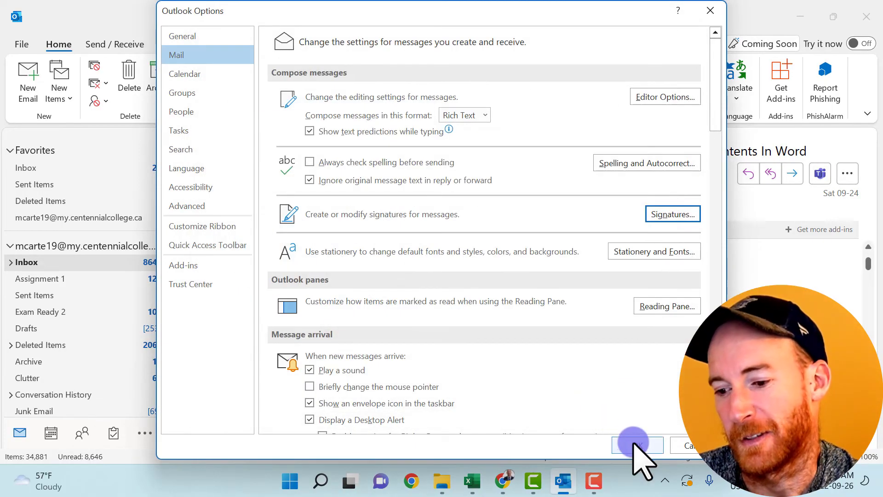
{"action": "left_click", "coordinate": [33, 89]}
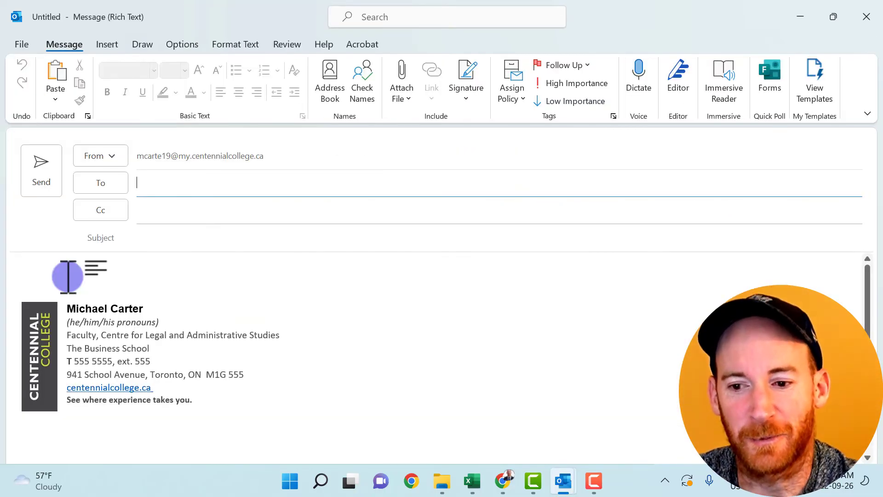
{"action": "left_click", "coordinate": [69, 276]}
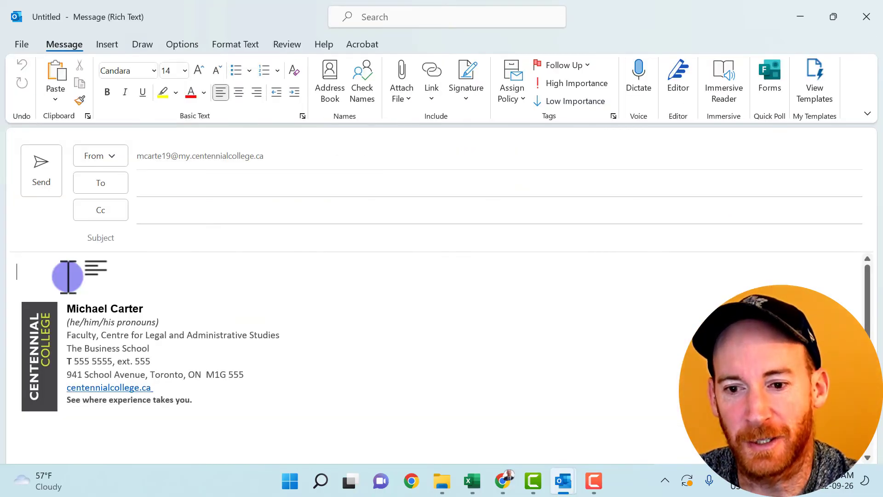
{"action": "left_click", "coordinate": [107, 44]}
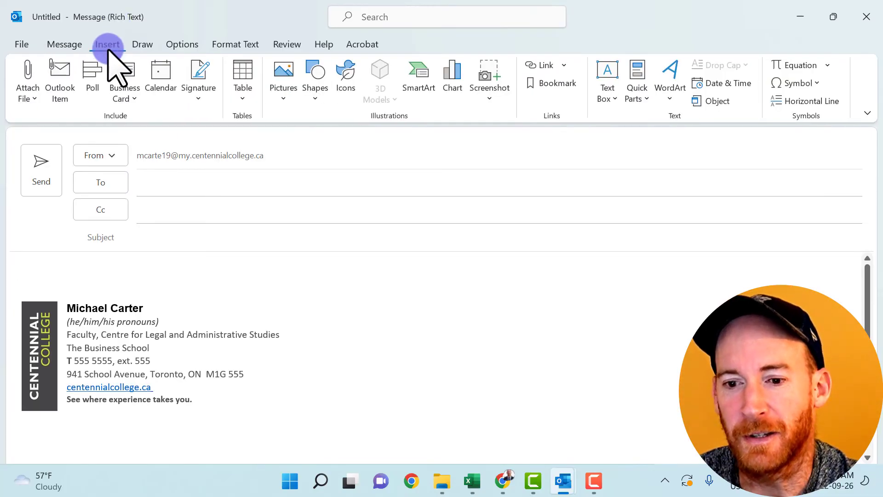
{"action": "left_click", "coordinate": [199, 92]}
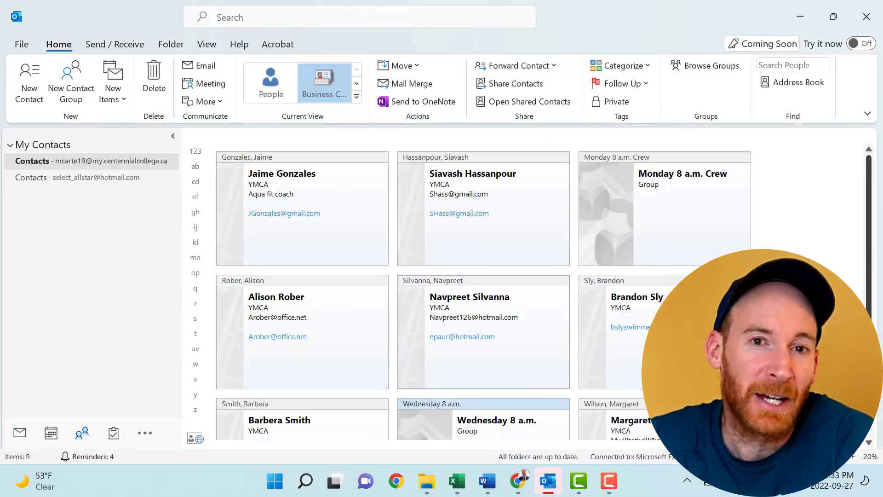
- Open the YMCA aqua fit coach's business card to view the full contact details
{"action": "scroll", "coordinate": [483, 294], "scroll_direction": "down", "scroll_amount": 2}
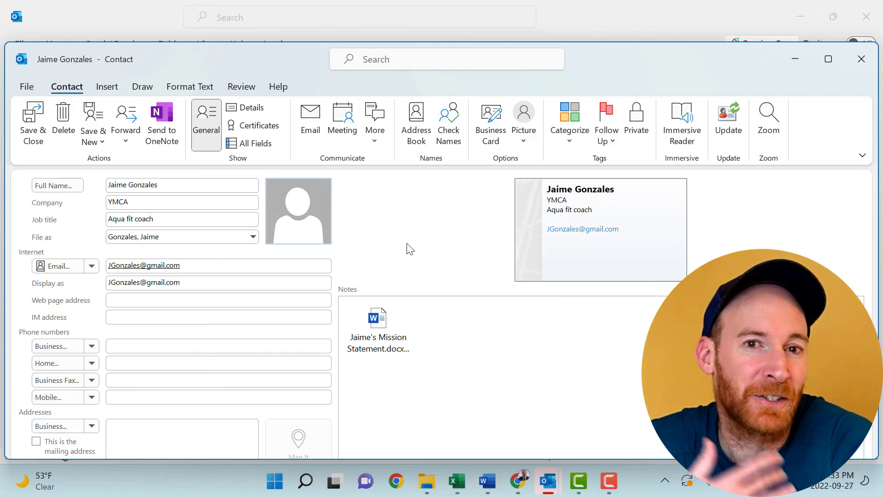
{"action": "left_click", "coordinate": [604, 484]}
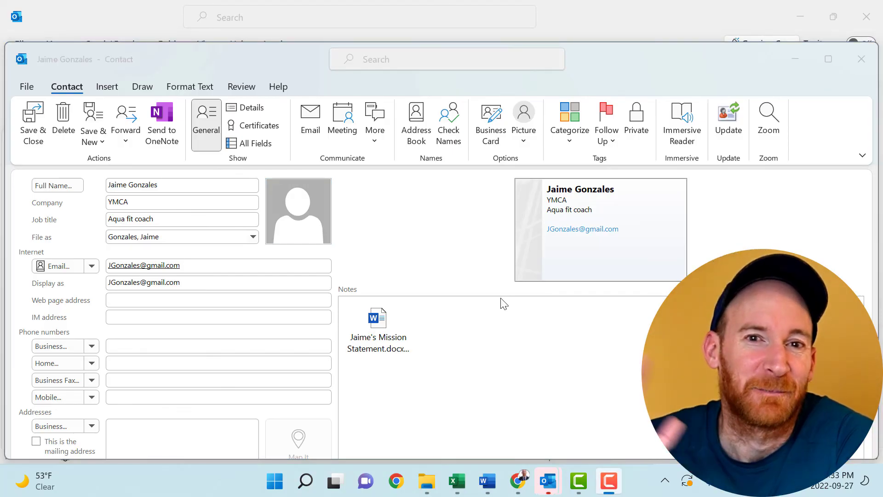